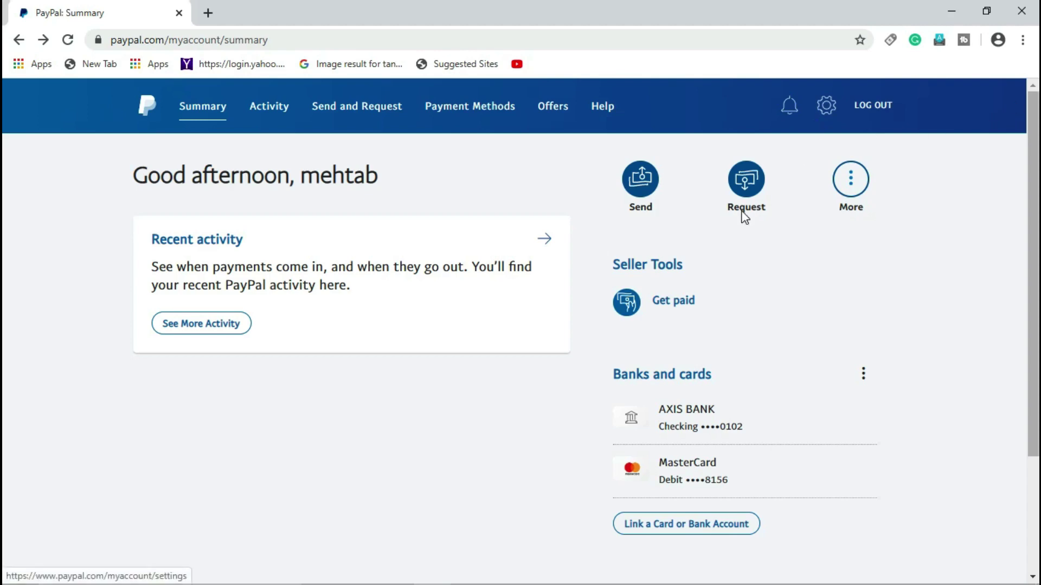
Open the help pane and search the common questions for "kyc".
left_click(603, 114)
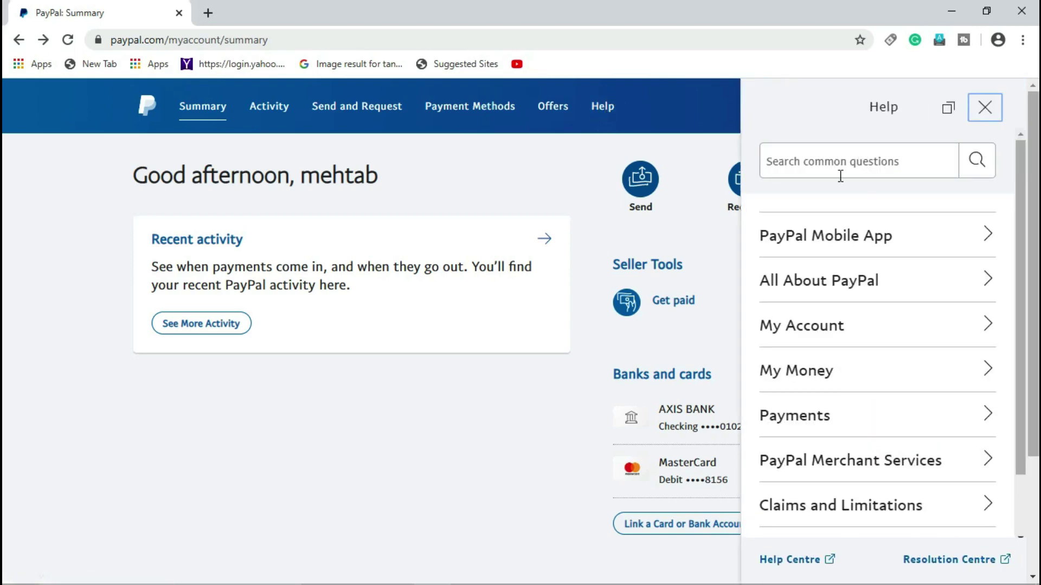
left_click(845, 156)
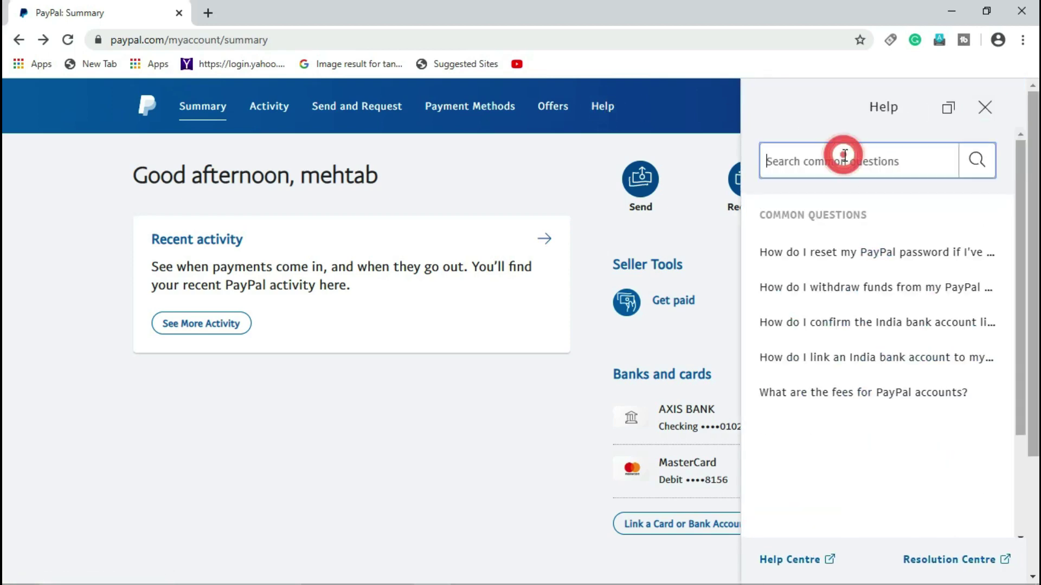
type("kyc")
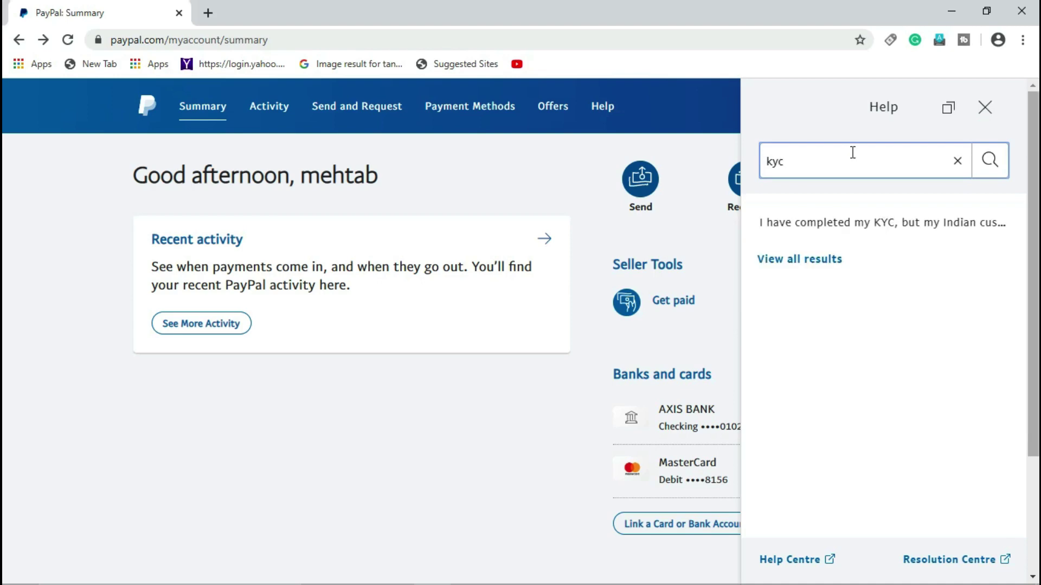
left_click(1000, 163)
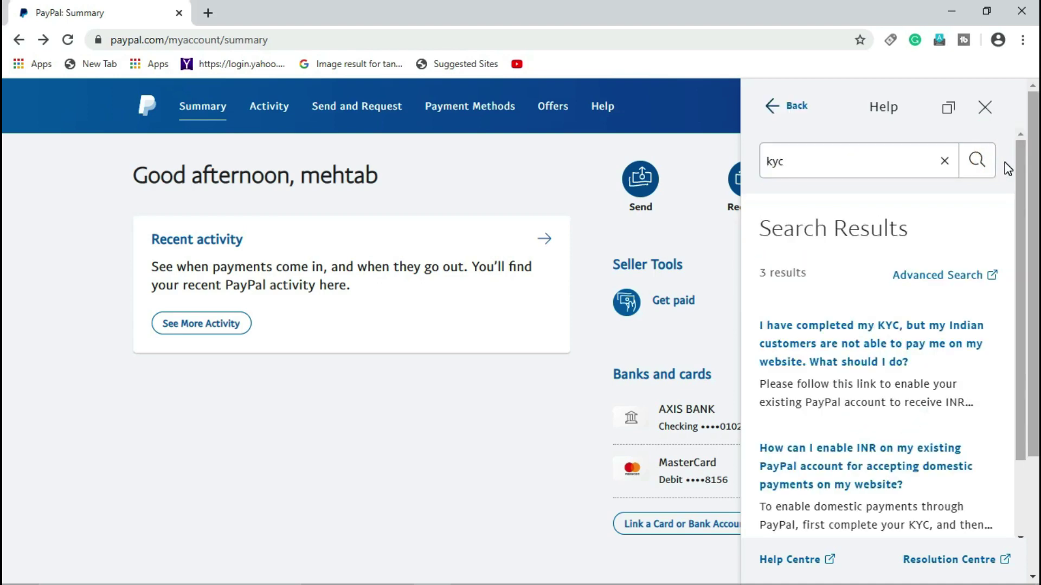
Open the article about Indian customers unable to pay after KYC, and follow its receive INR payments link through to "complete your KYC".
left_click(791, 343)
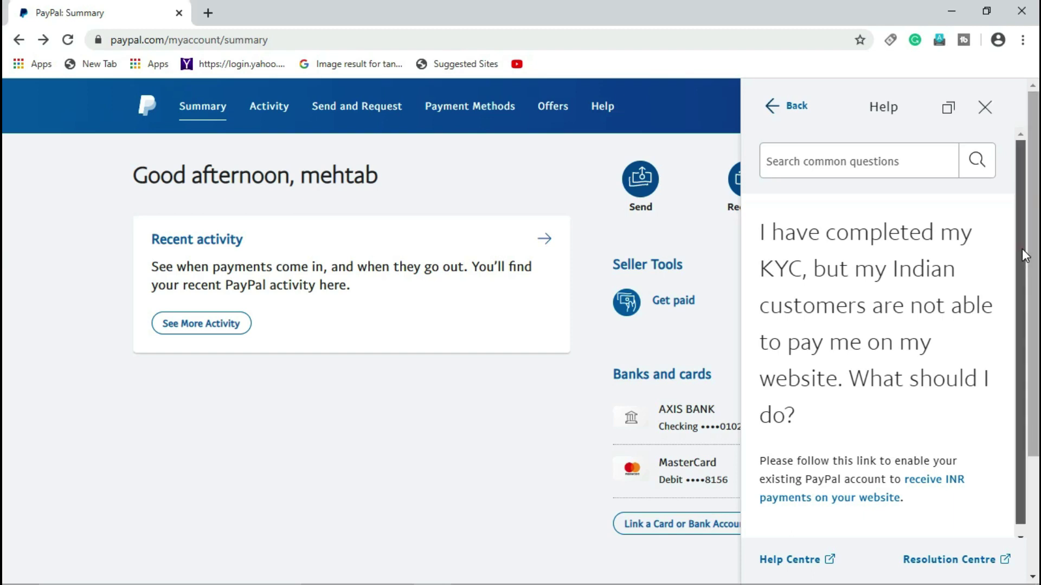
scroll(1023, 248, "down", 1)
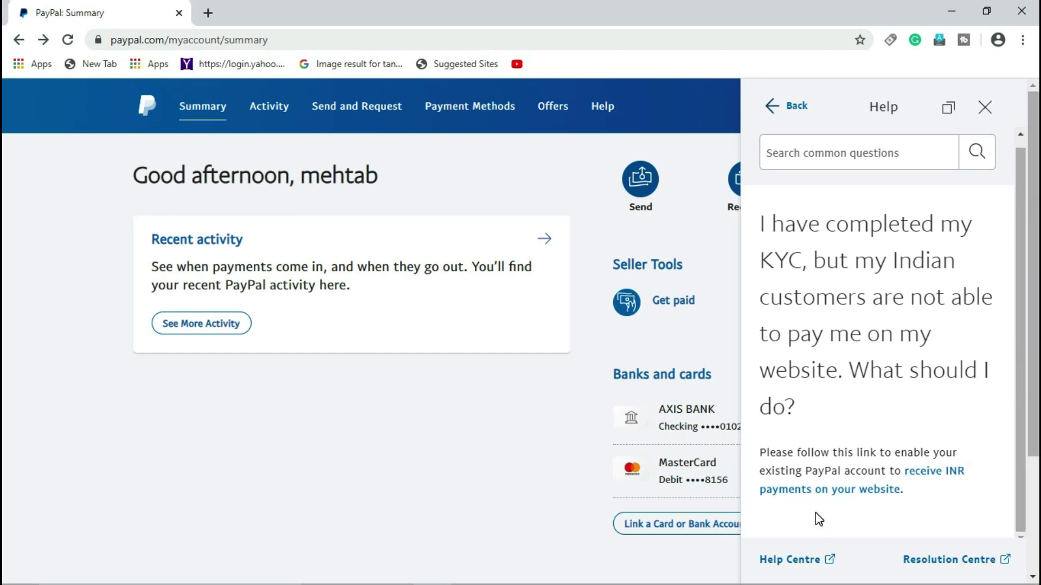
left_click(920, 479)
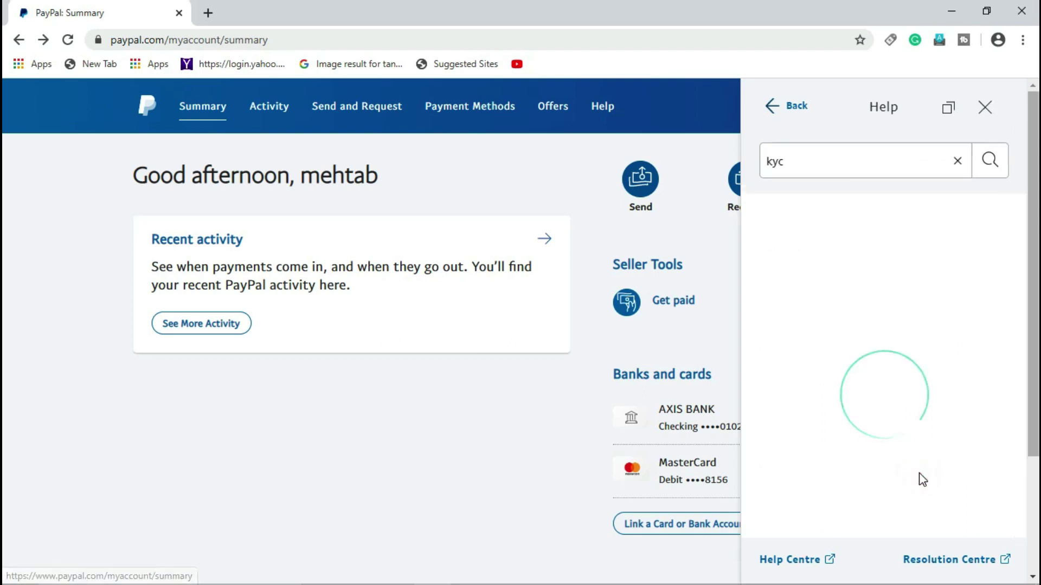
left_click_drag(1017, 319, 1023, 361)
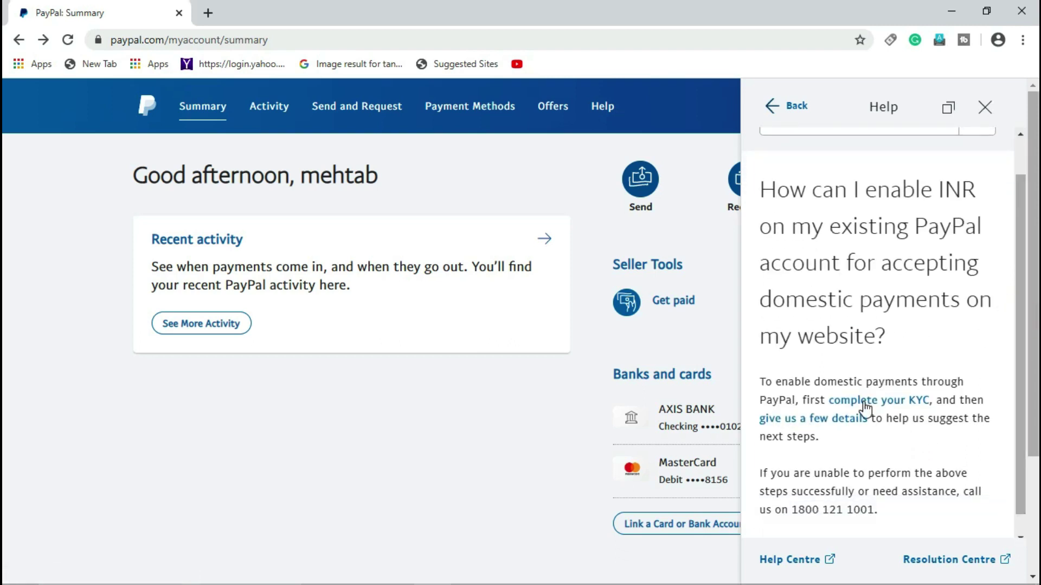
left_click(861, 401)
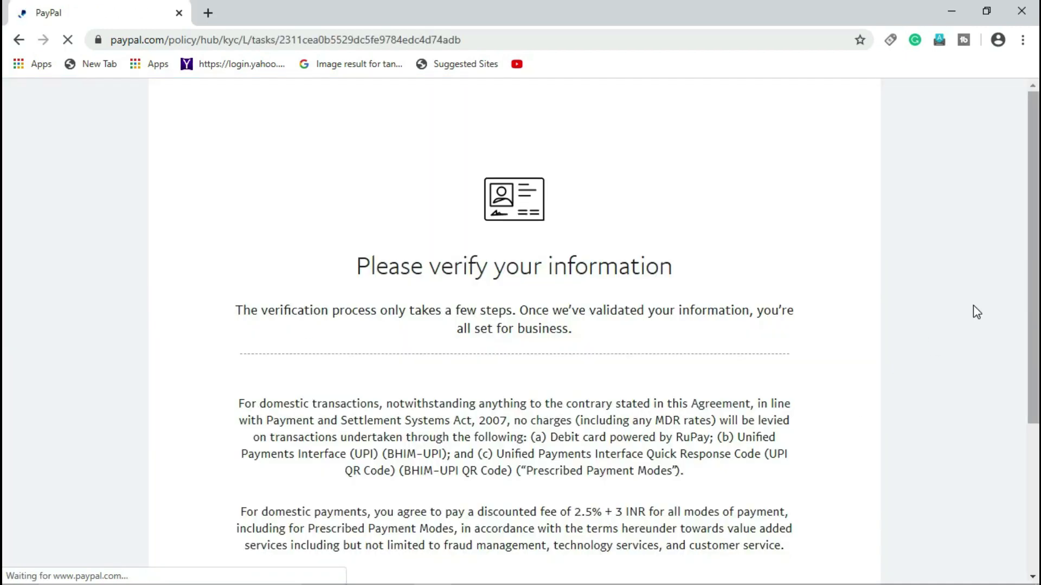
Agree to the verification terms to get started with the KYC tasks, and close the help pane.
left_click_drag(1034, 286, 1035, 471)
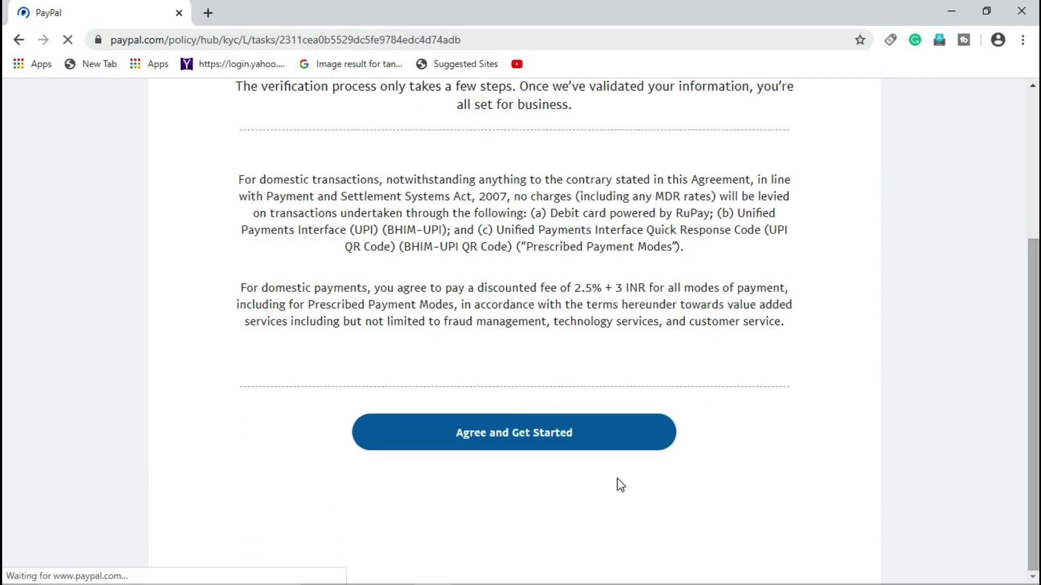
left_click(527, 444)
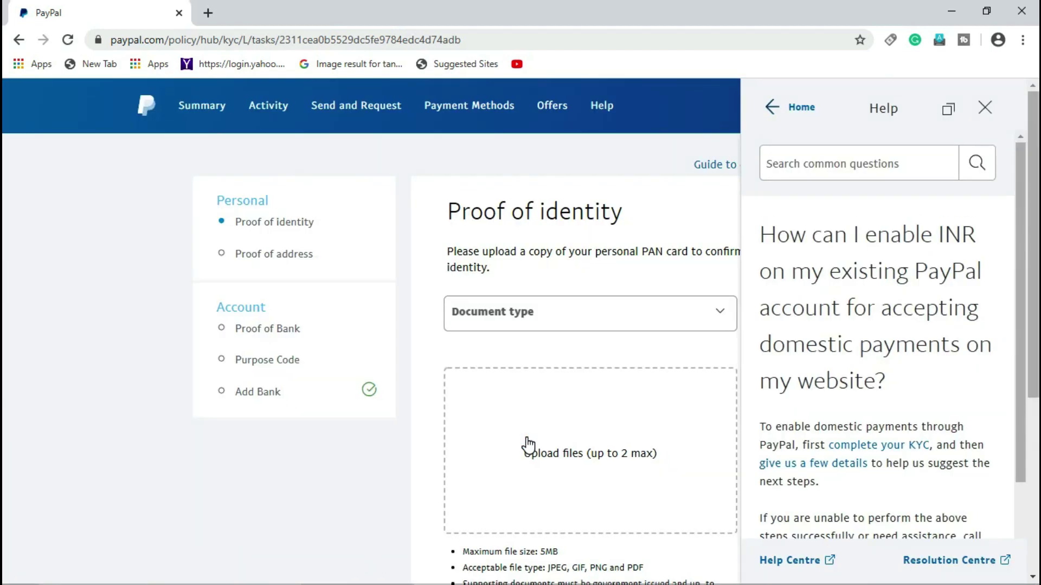
left_click(985, 107)
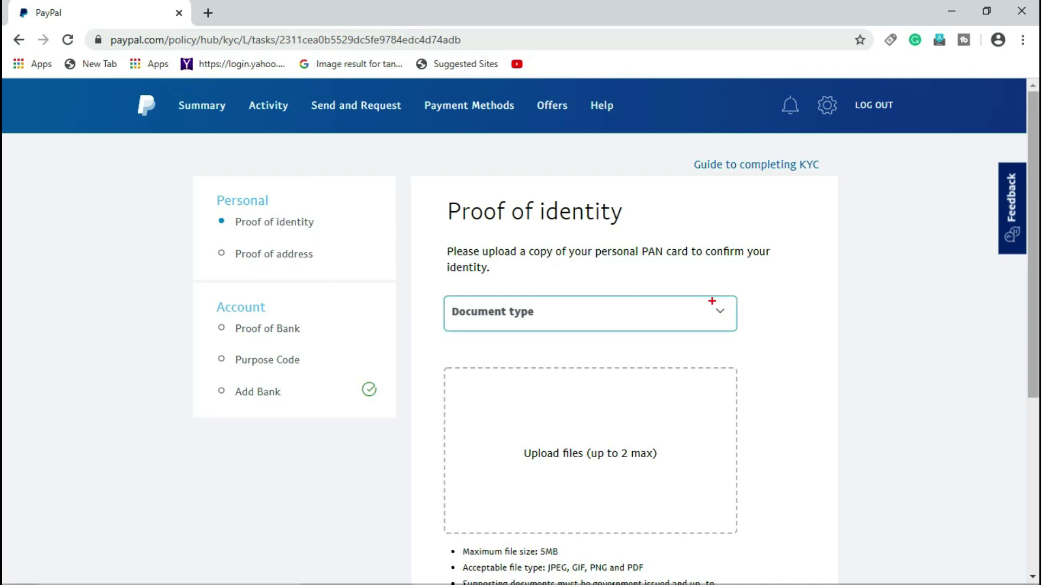
mouse_move(426, 280)
left_mouse_down()
mouse_move(611, 344)
mouse_move(773, 344)
left_mouse_up()
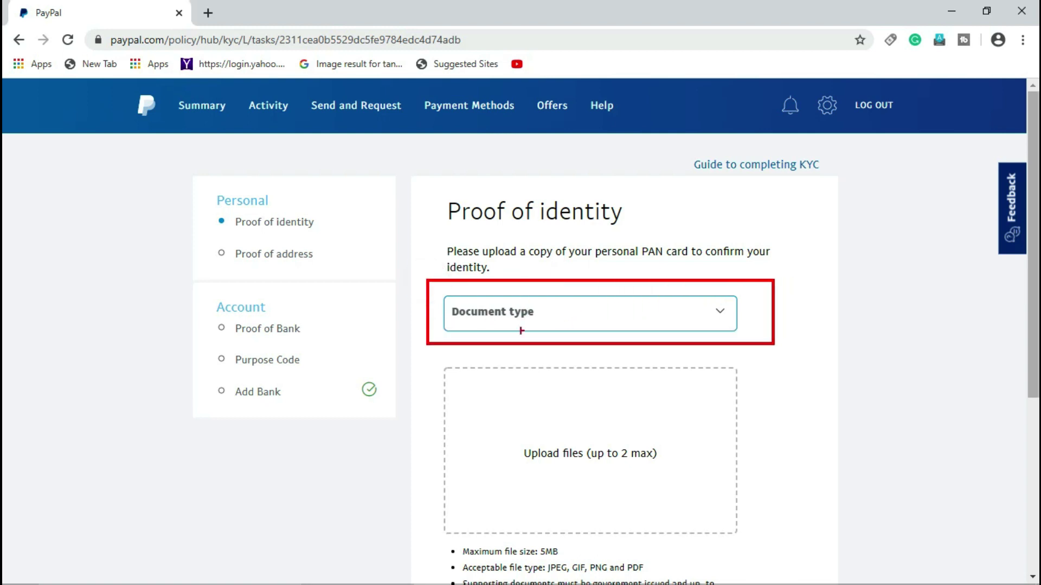
key("Escape")
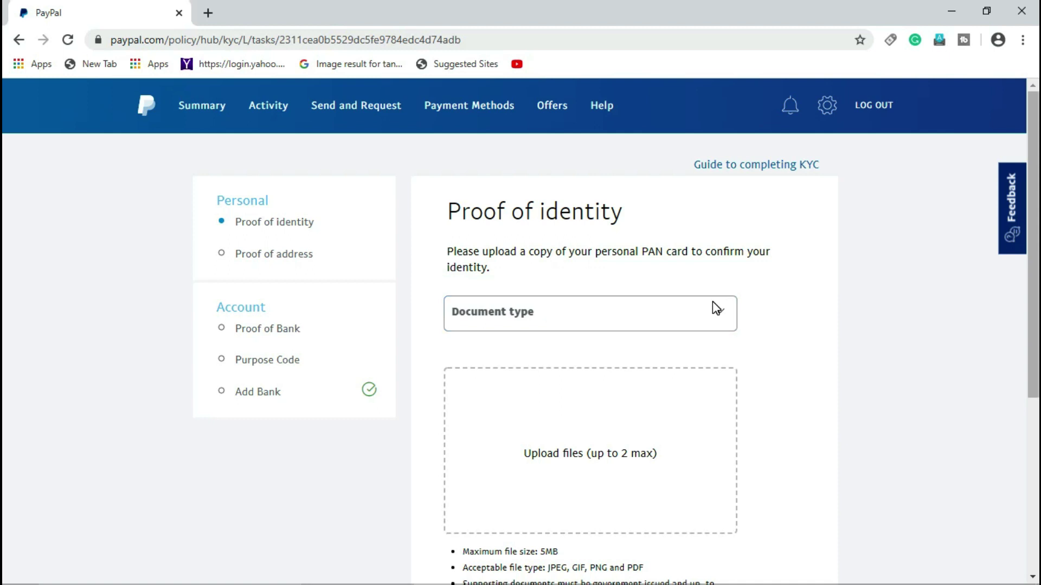
Set the proof of identity document type to PAN Card.
left_click(725, 317)
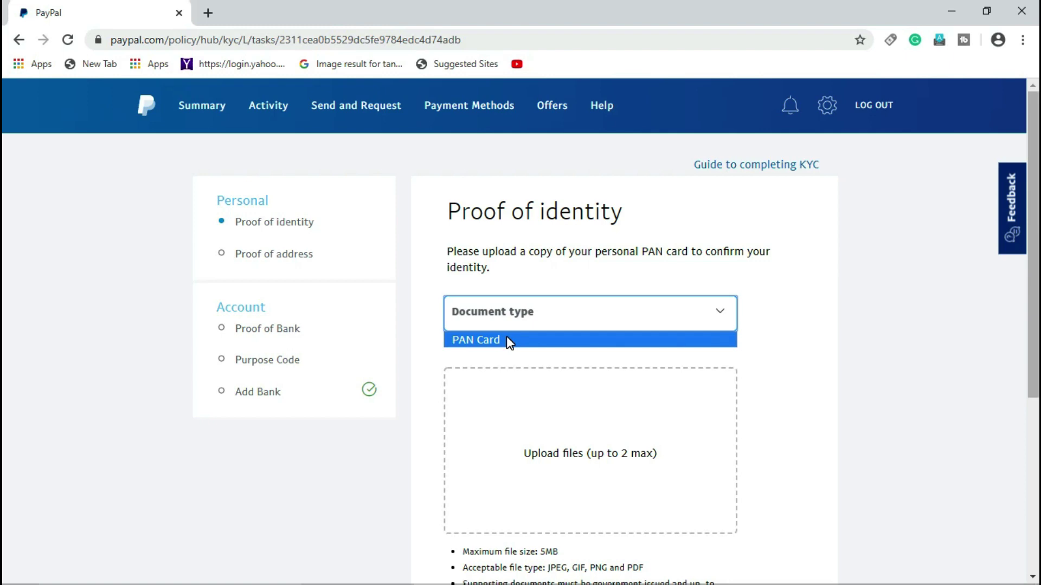
left_click(486, 340)
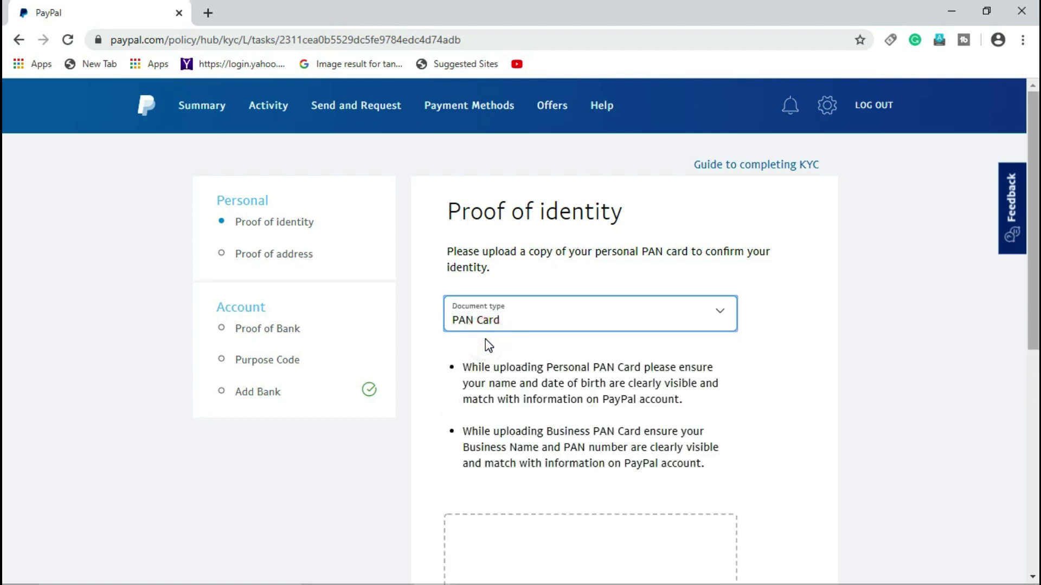
Upload the pan card image from the "AAA original Documents" folder on Local Disk (E:) and submit the proof of identity.
left_click_drag(1027, 256, 1028, 350)
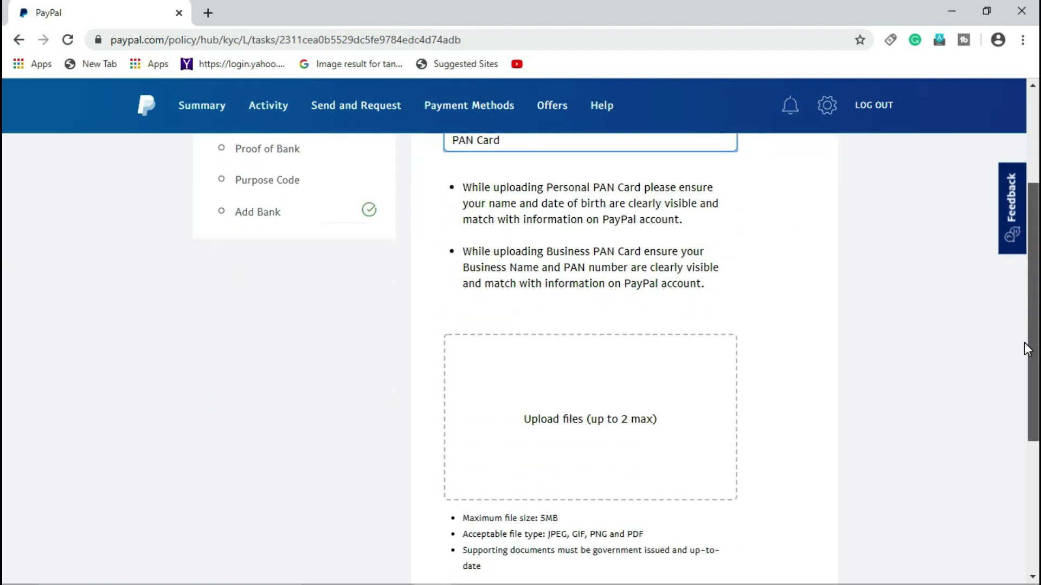
left_click(597, 426)
left_click(215, 153)
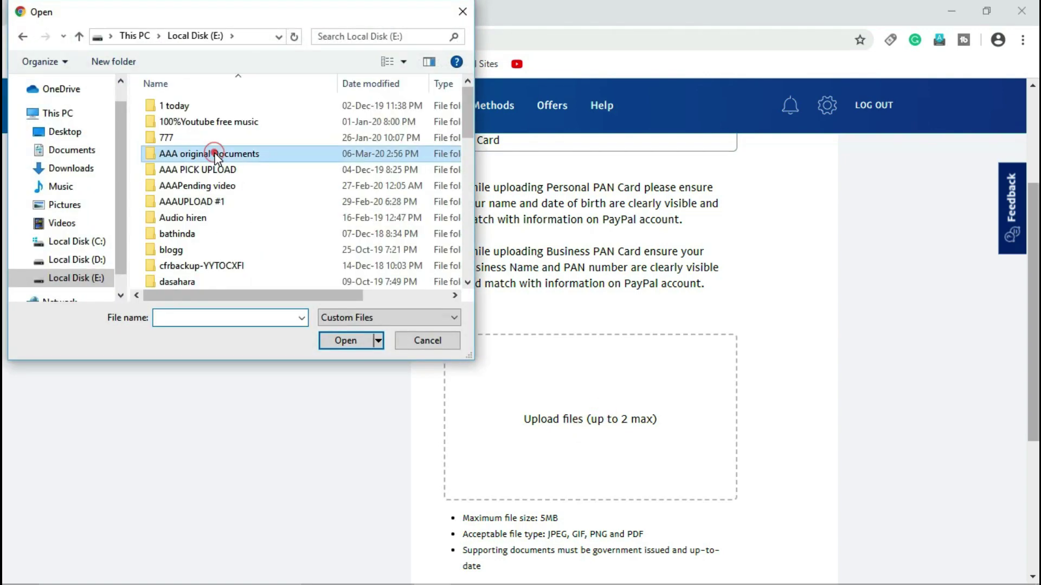
double_click(214, 153)
left_click(214, 152)
double_click(266, 132)
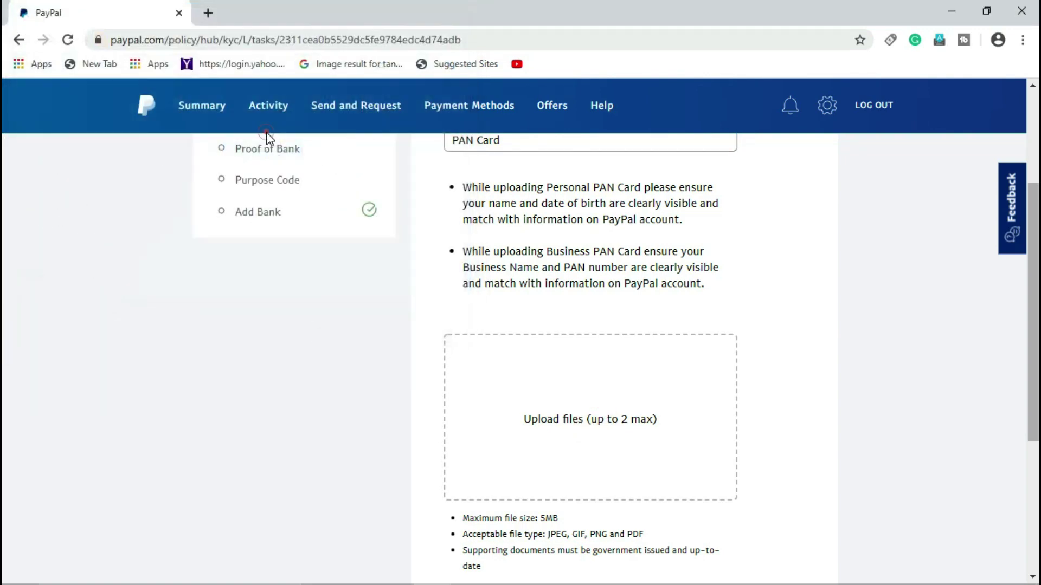
left_click(255, 284)
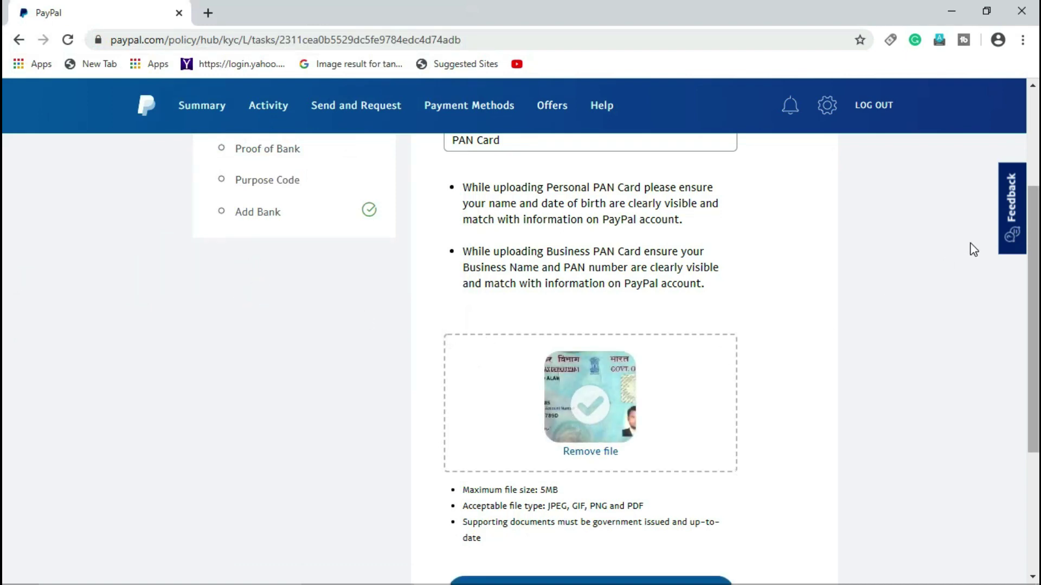
left_click_drag(1036, 297, 1035, 344)
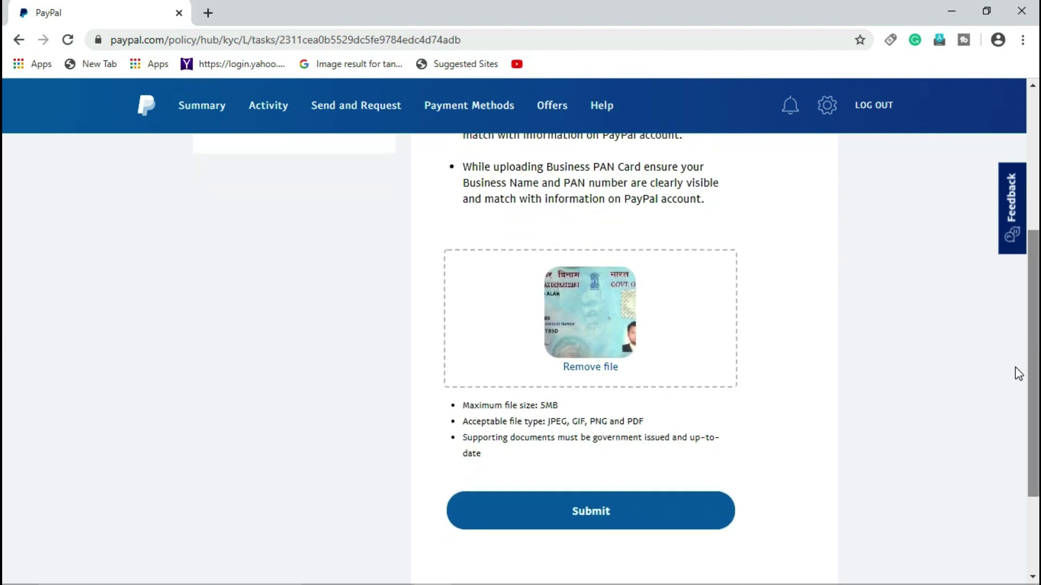
left_click(592, 511)
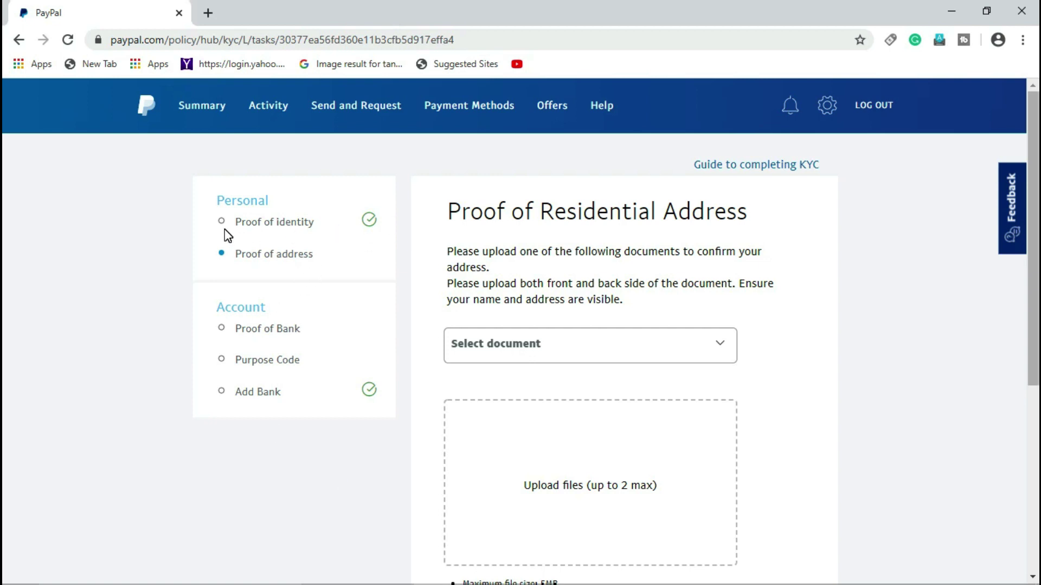
mouse_move(190, 199)
left_mouse_down()
mouse_move(304, 235)
mouse_move(398, 238)
left_mouse_up()
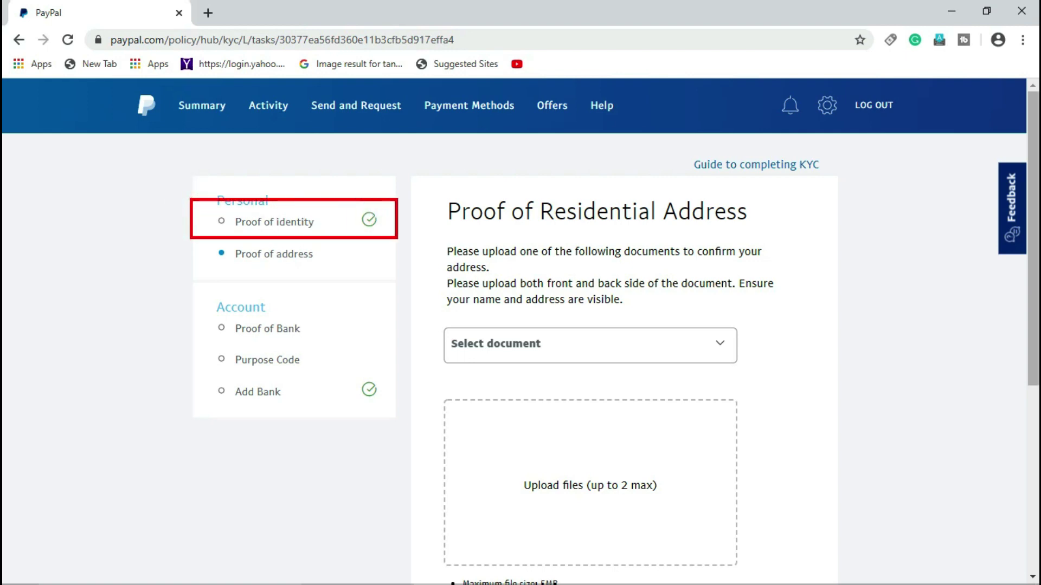
key("Escape")
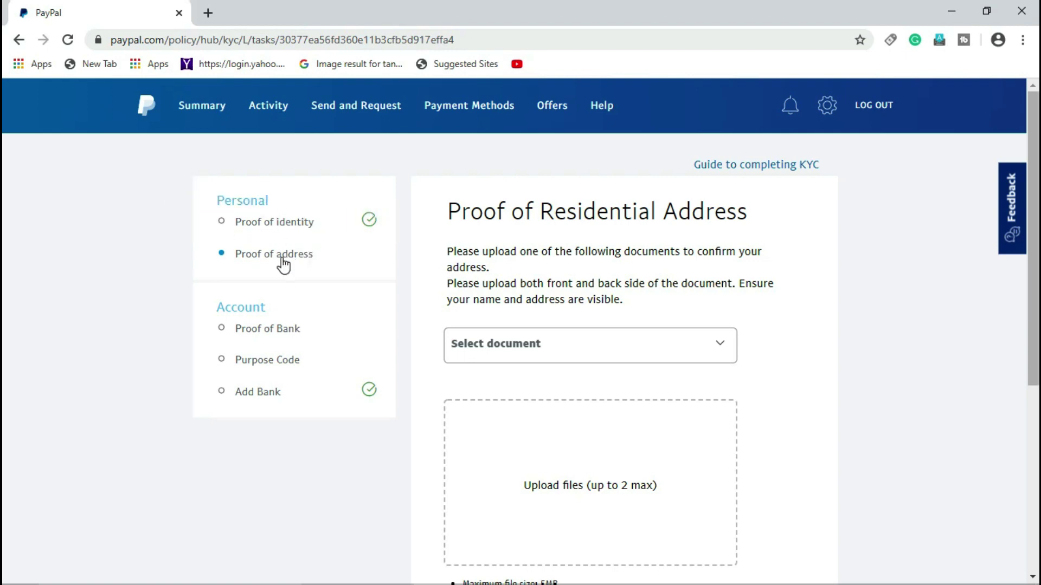
Select Passport as the residential address document, and look over the other accepted document types without changing the choice.
left_click(715, 346)
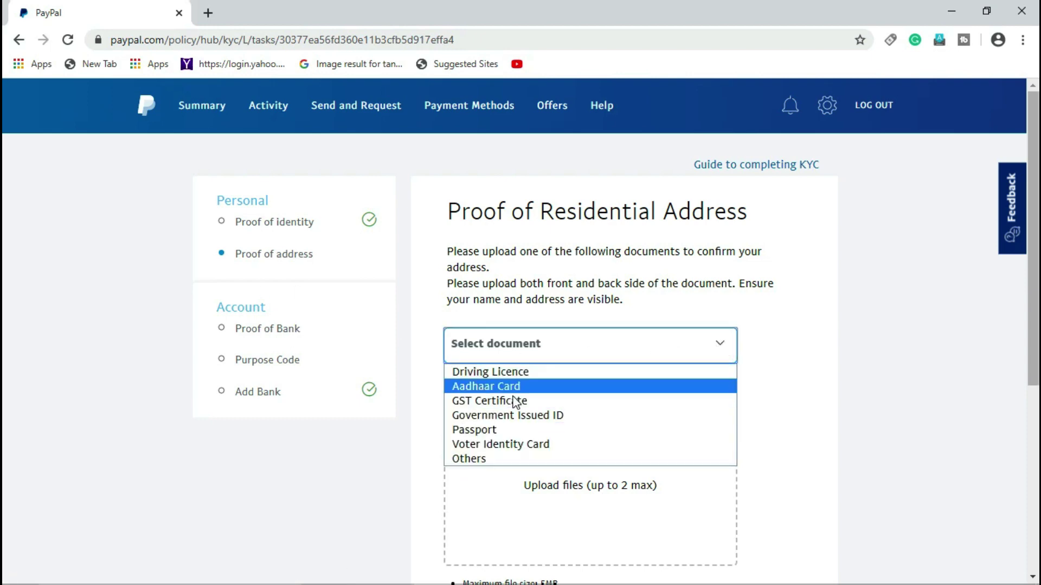
left_click(479, 431)
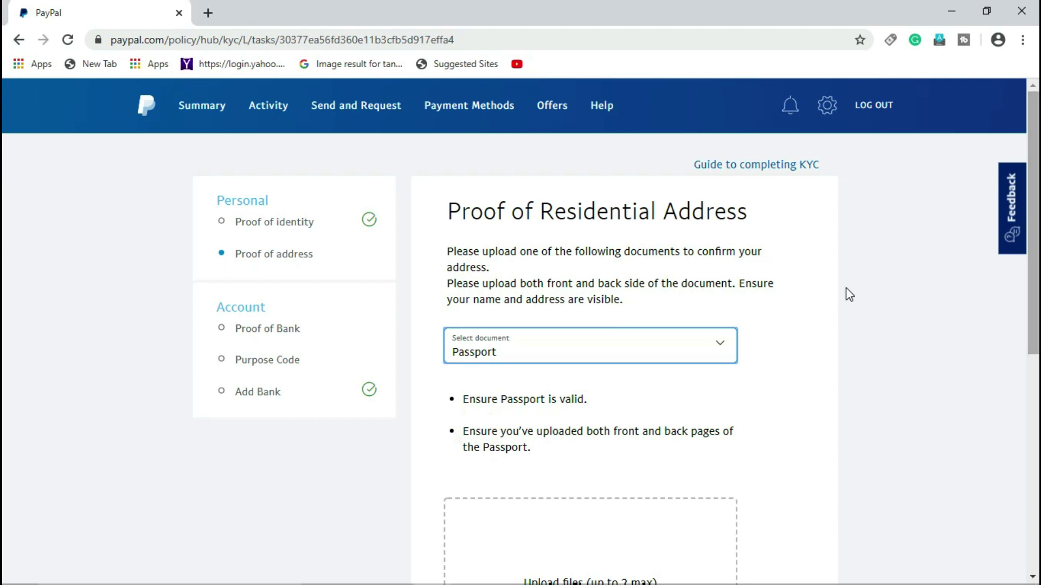
left_click(717, 343)
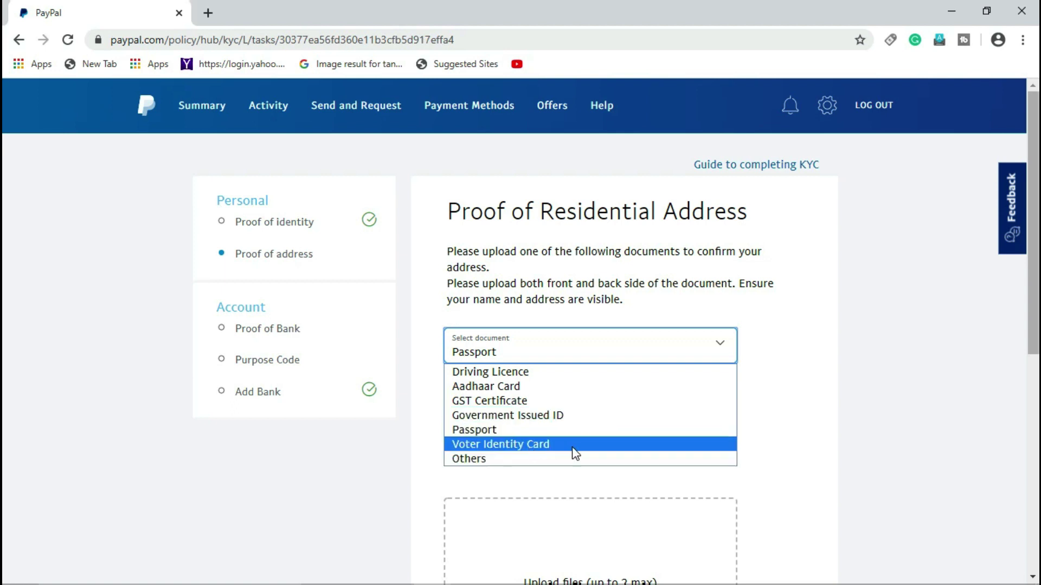
left_click(840, 349)
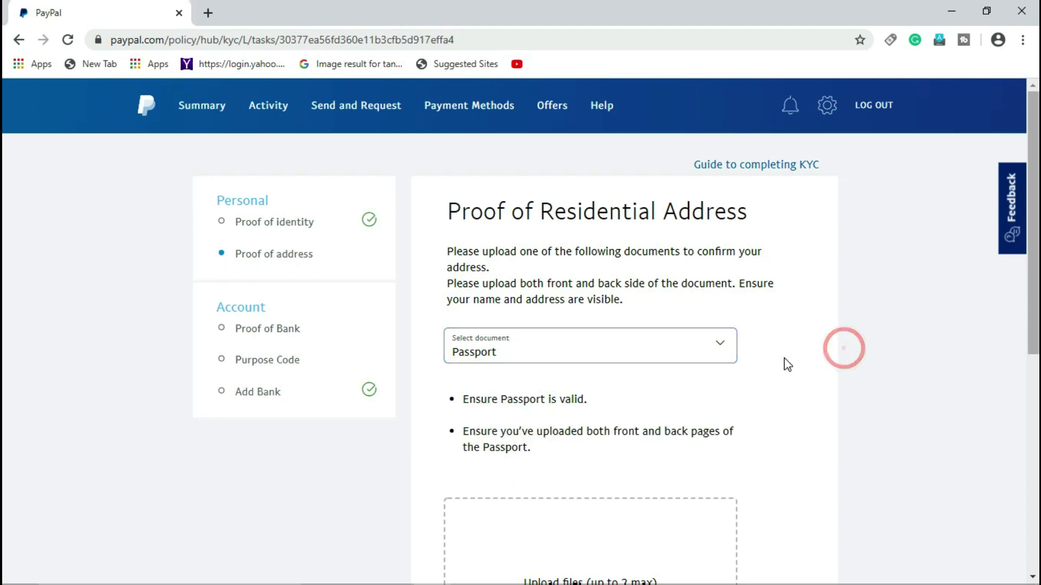
Upload the "passport front or back" image and submit the proof of residential address.
left_click_drag(1036, 263, 1022, 355)
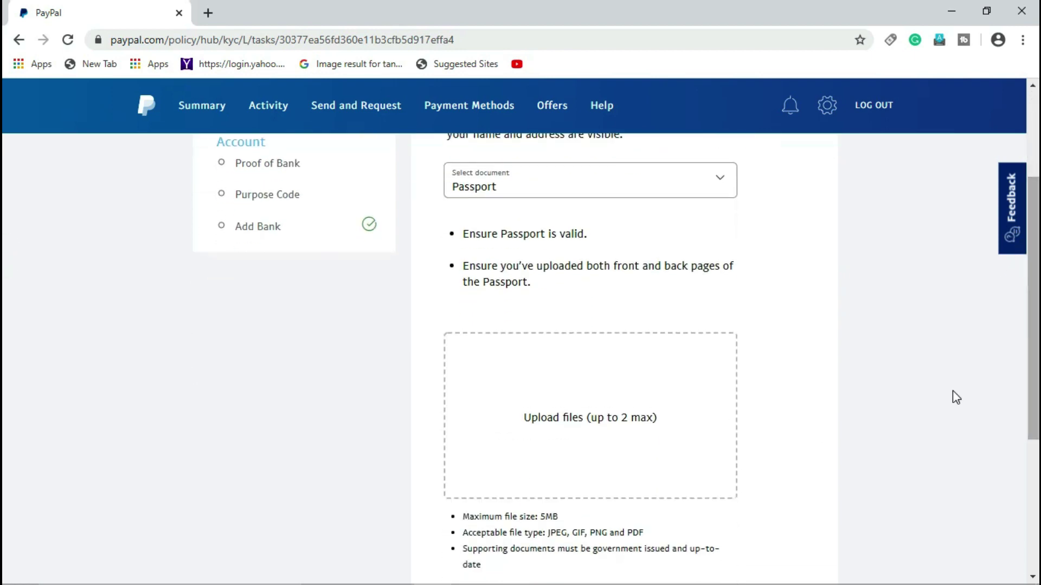
left_click(568, 437)
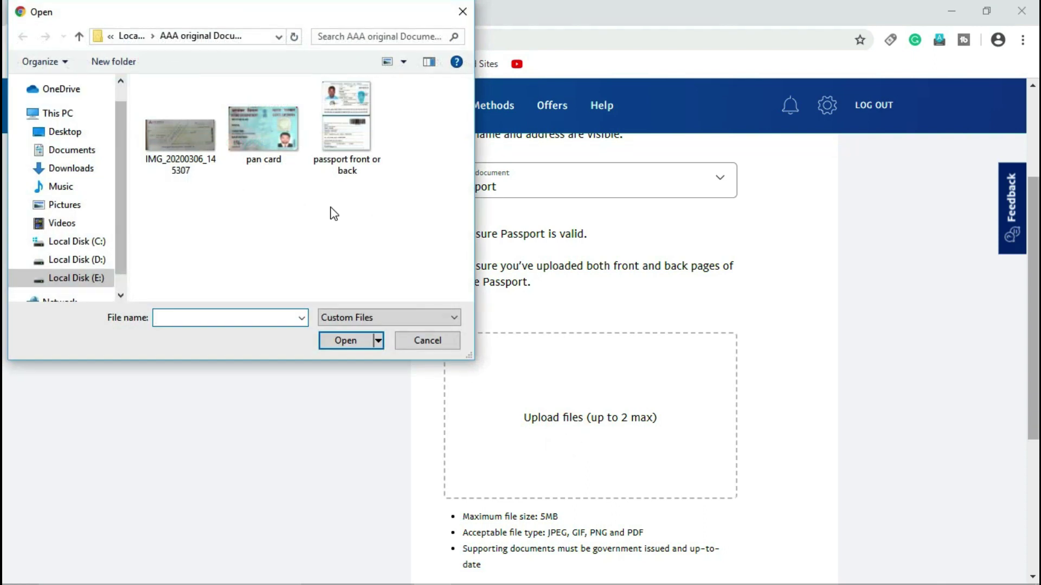
left_click(362, 113)
double_click(362, 113)
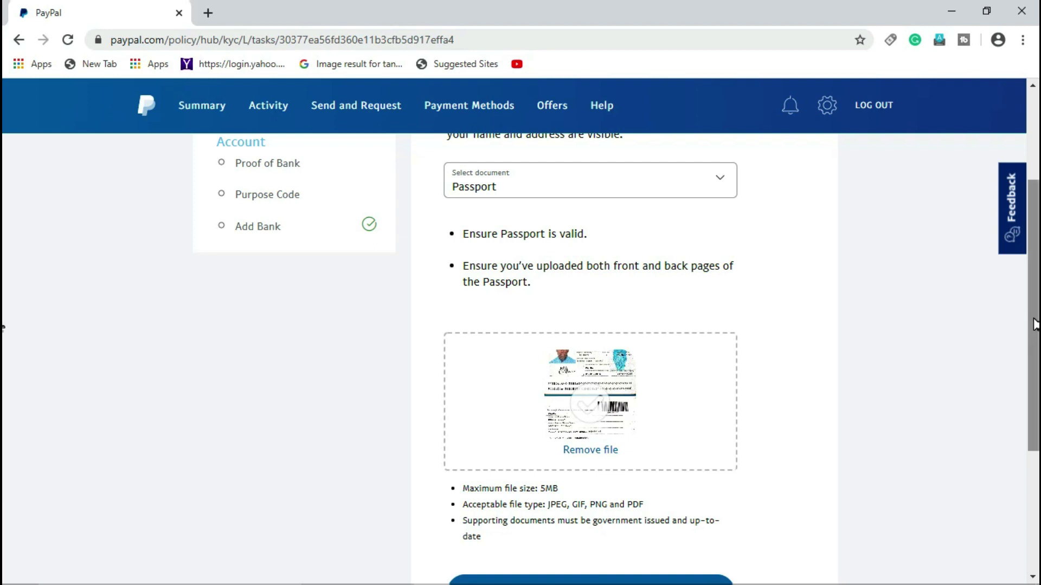
left_click_drag(1035, 324, 1032, 353)
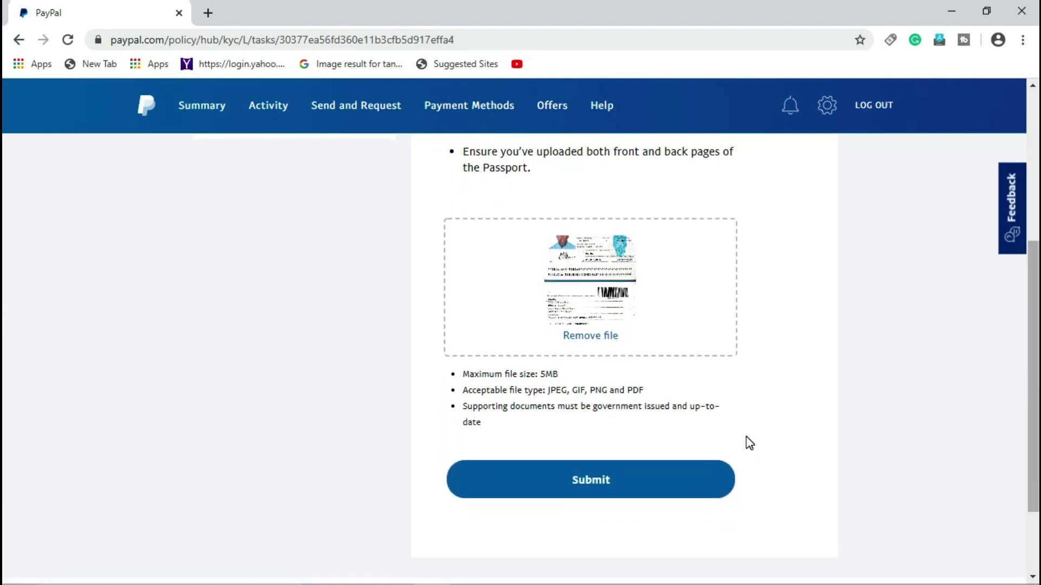
left_click(585, 487)
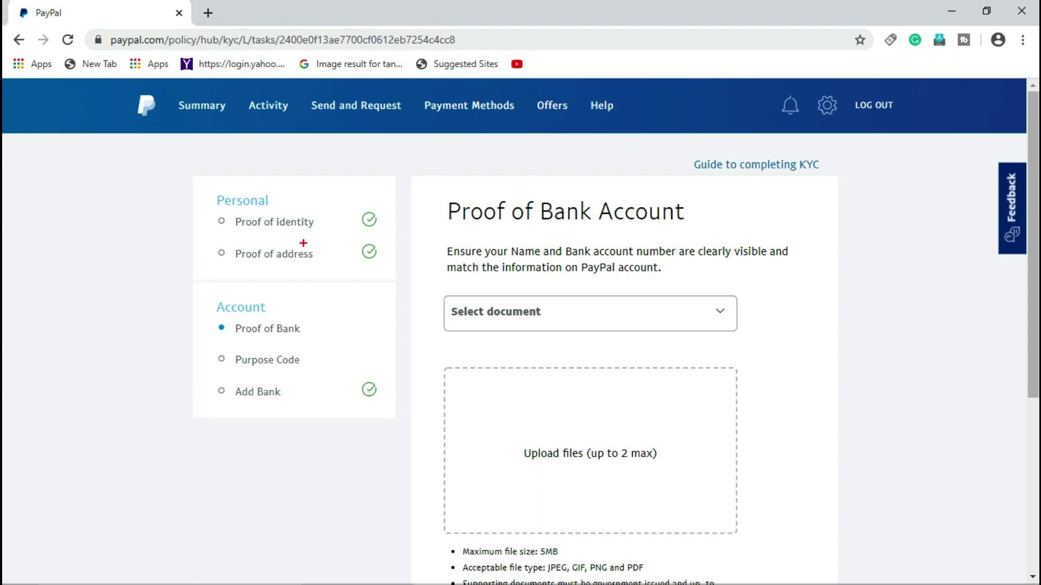
left_click(205, 182)
mouse_move(205, 183)
left_mouse_down()
mouse_move(346, 272)
mouse_move(403, 283)
left_mouse_up()
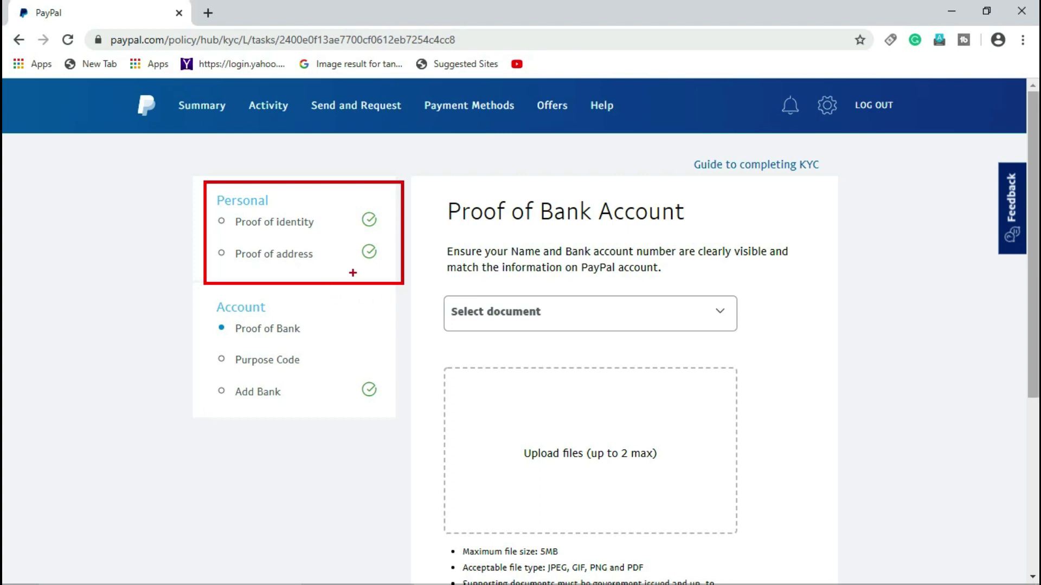
key("Escape")
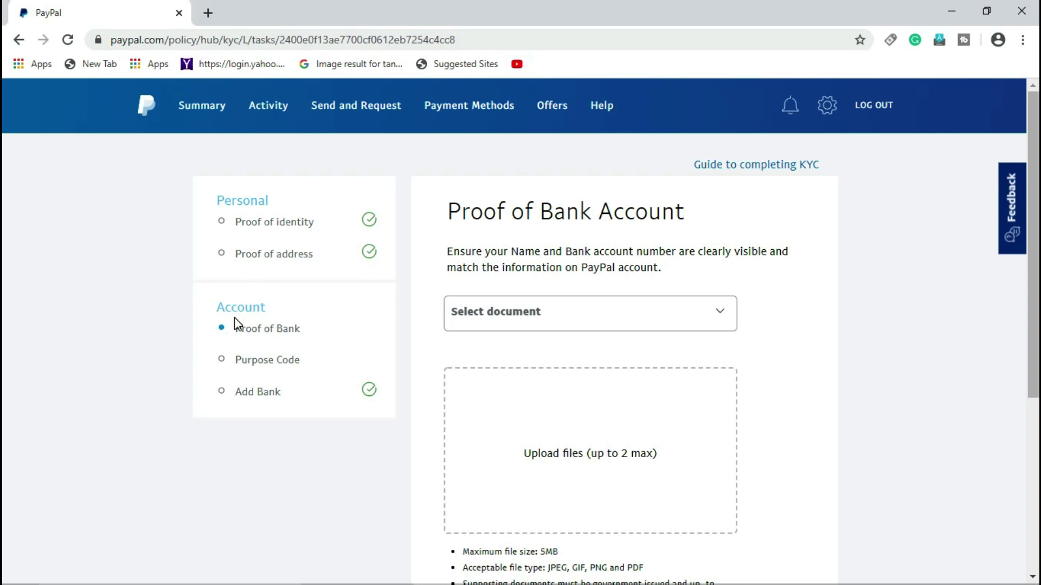
Choose Cancelled cheque as the proof of bank account, upload the IMG_20200306_145307 image and submit it.
left_click(714, 320)
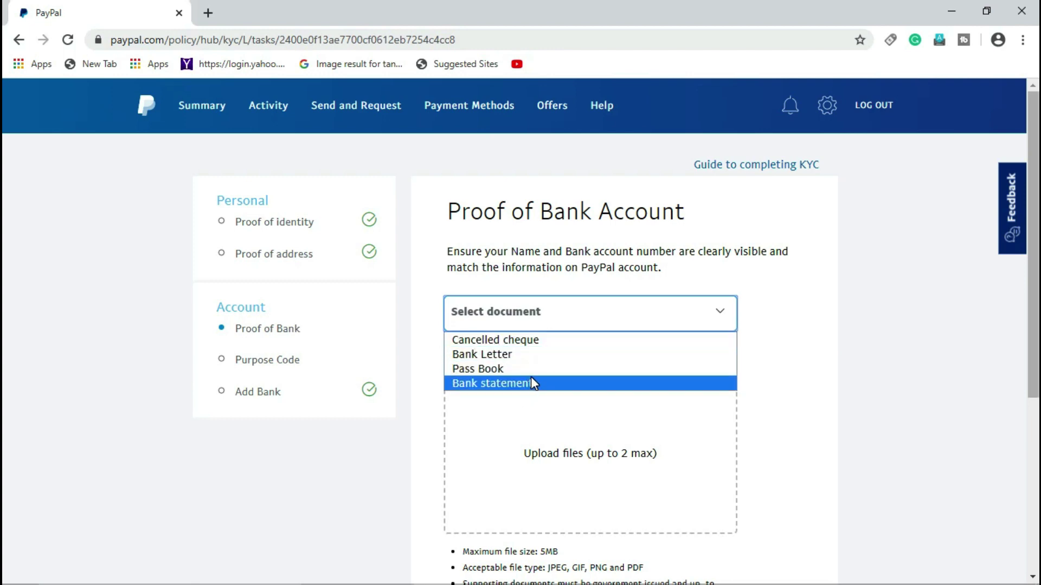
left_click(495, 342)
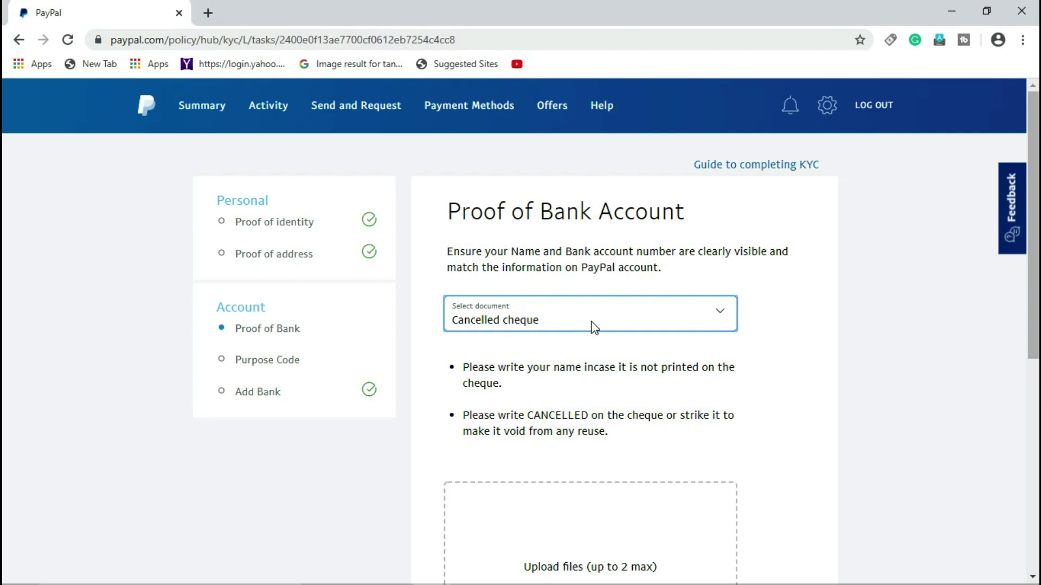
left_click_drag(1034, 294, 1034, 389)
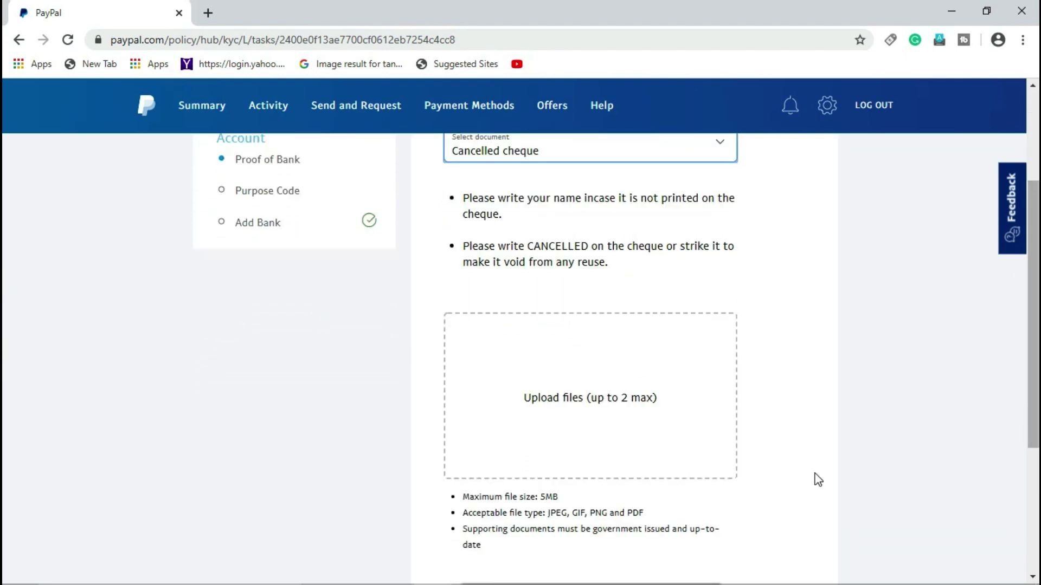
left_click(576, 418)
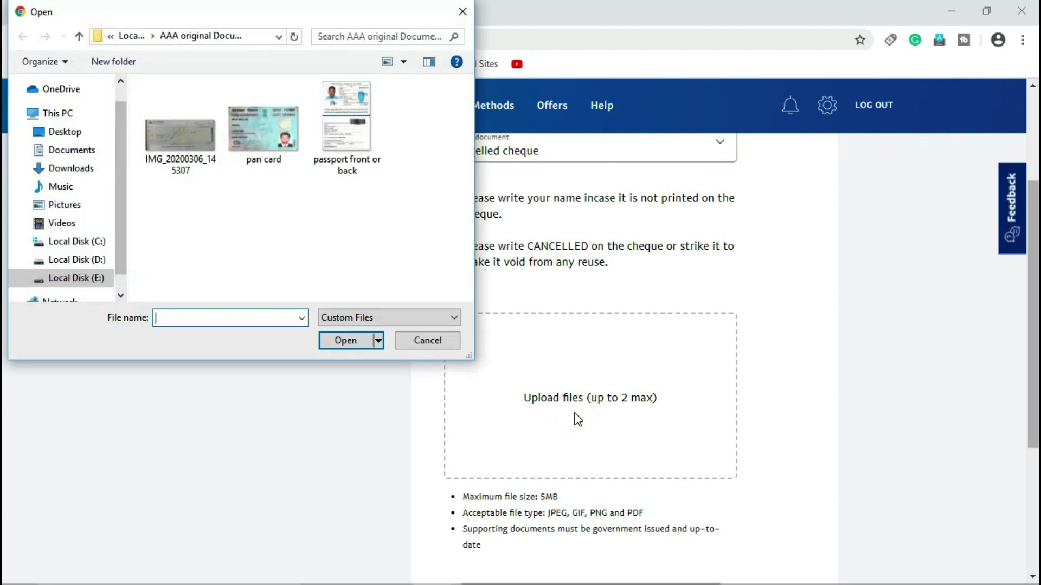
double_click(187, 139)
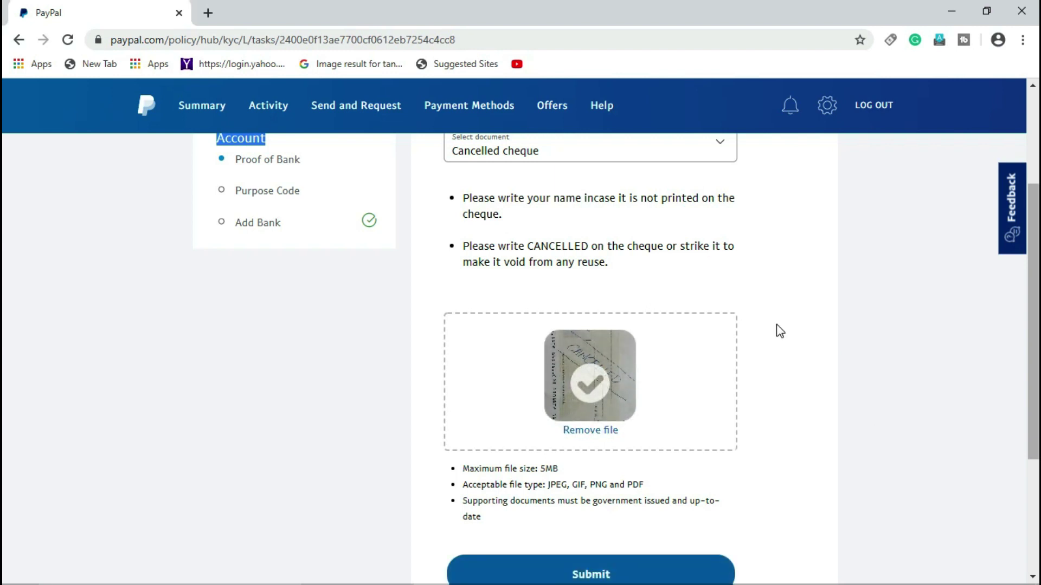
scroll(1018, 291, "down", 2)
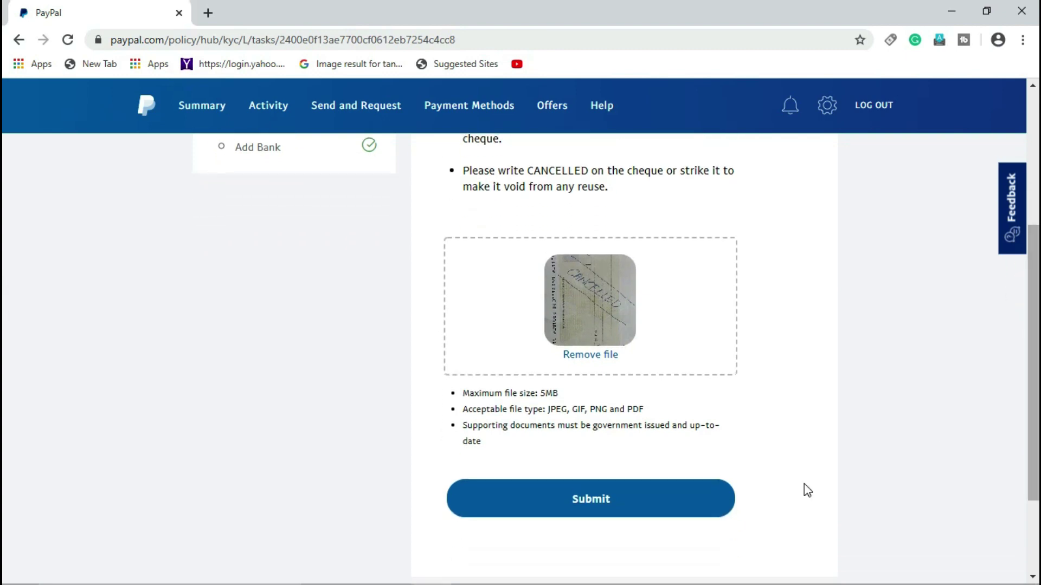
left_click(599, 493)
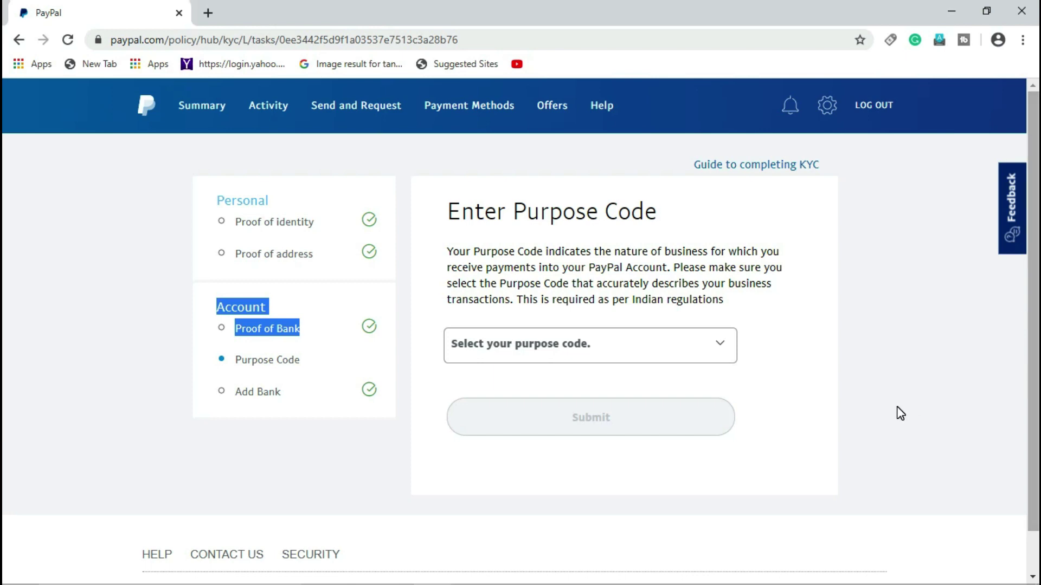
Set the purpose code to "P0806 – Other information services" and submit it.
left_click(896, 408)
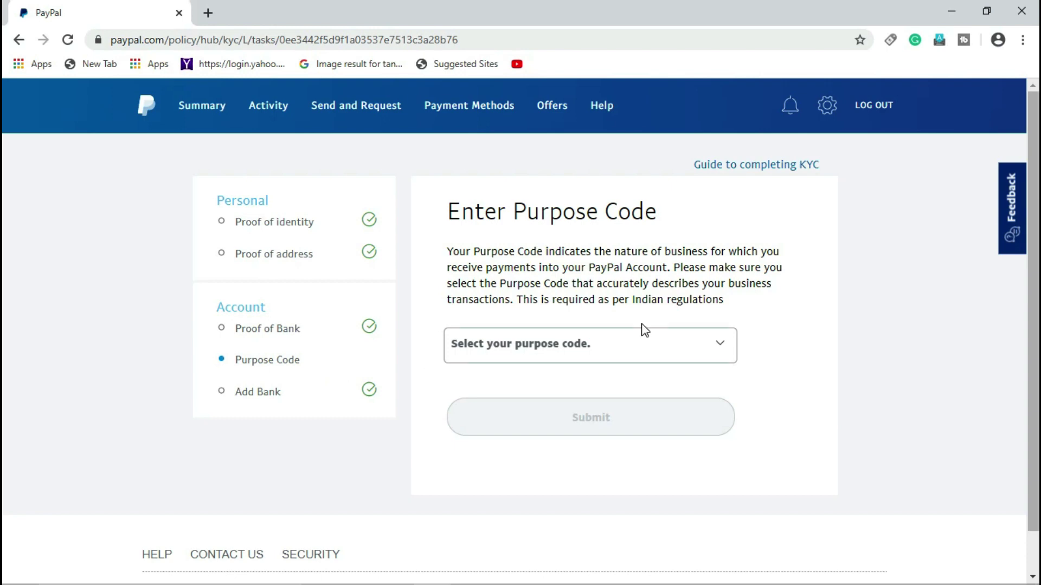
left_click(721, 345)
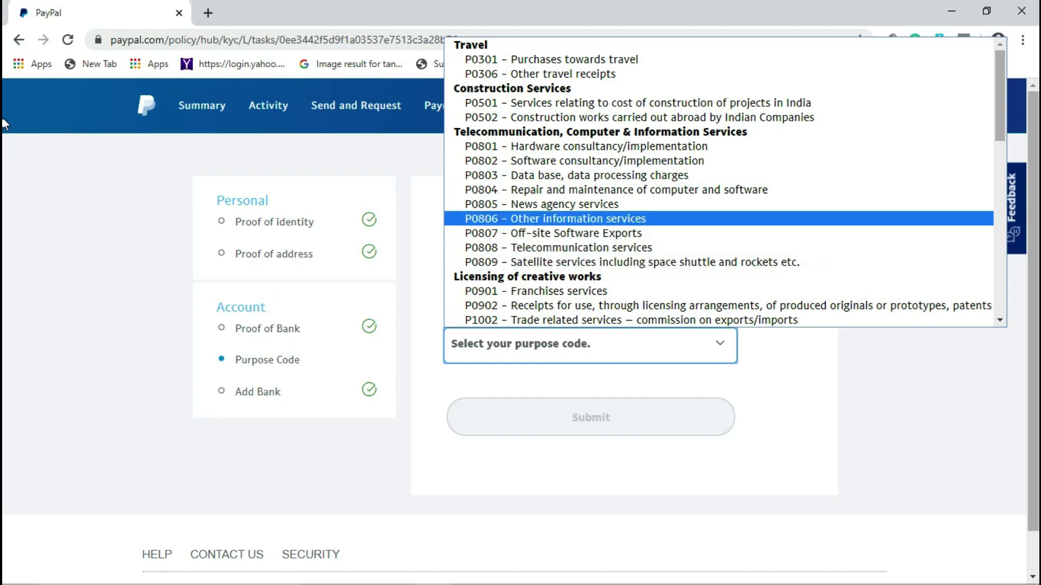
mouse_move(999, 99)
left_mouse_down()
mouse_move(1000, 226)
mouse_move(997, 87)
left_mouse_up()
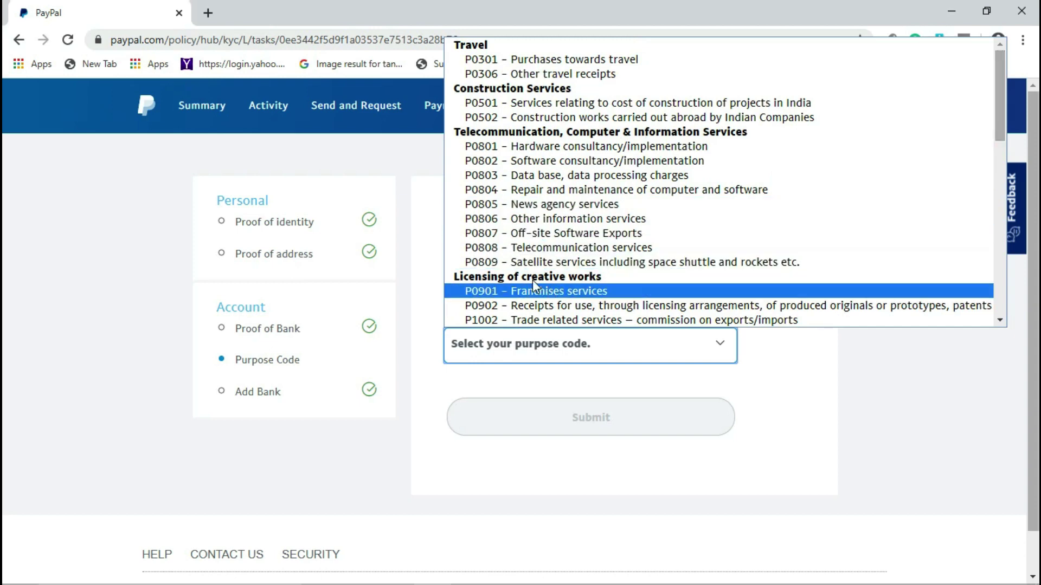
left_click(512, 220)
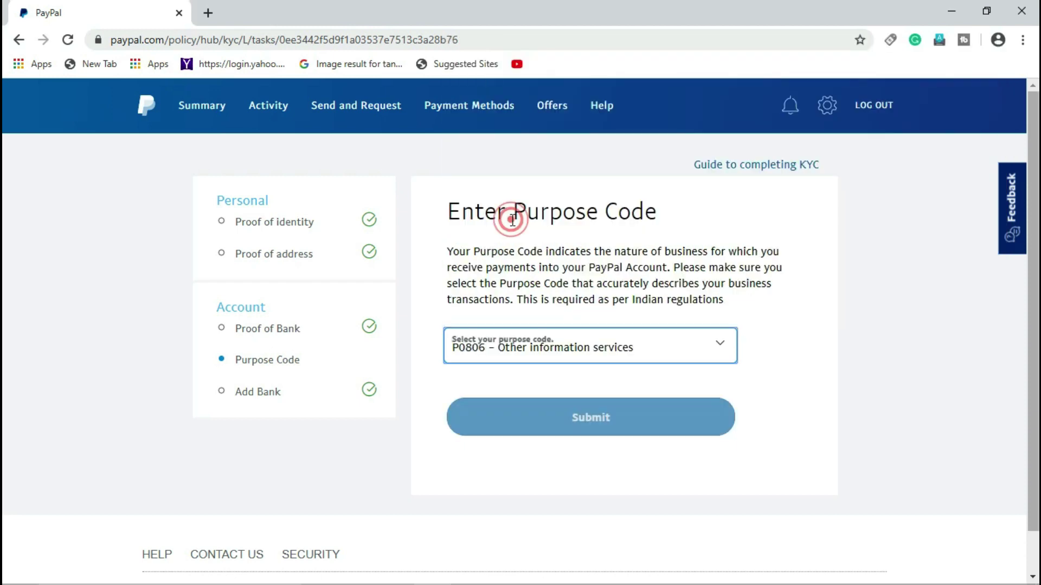
left_click(322, 473)
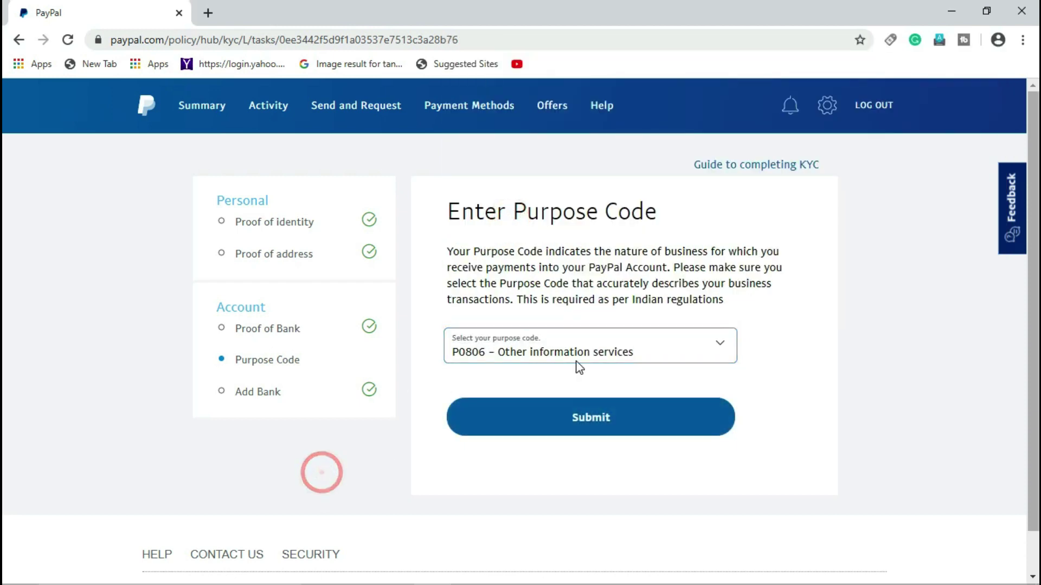
left_click(906, 354)
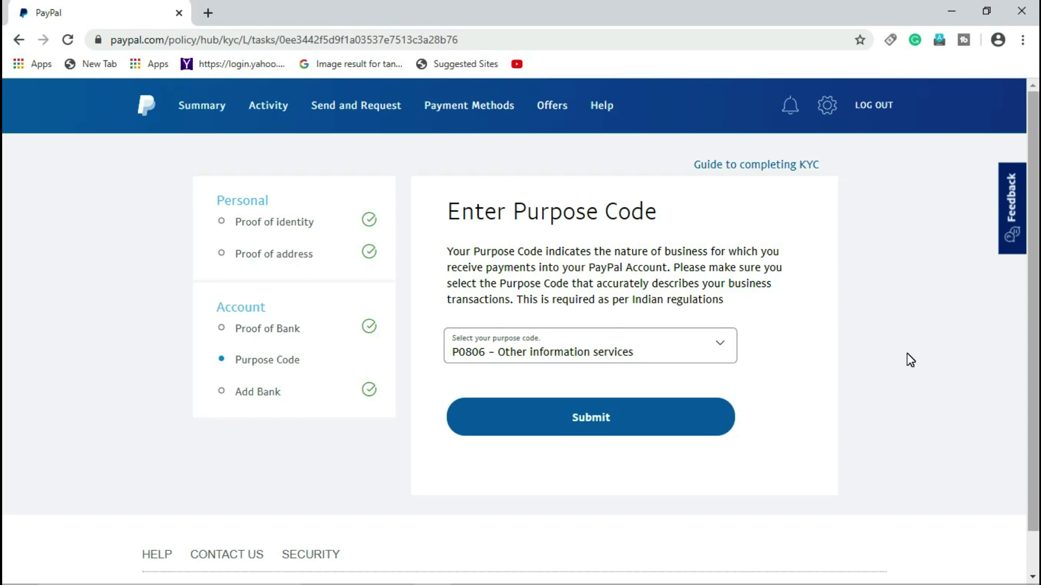
scroll(1036, 385, "down", 1)
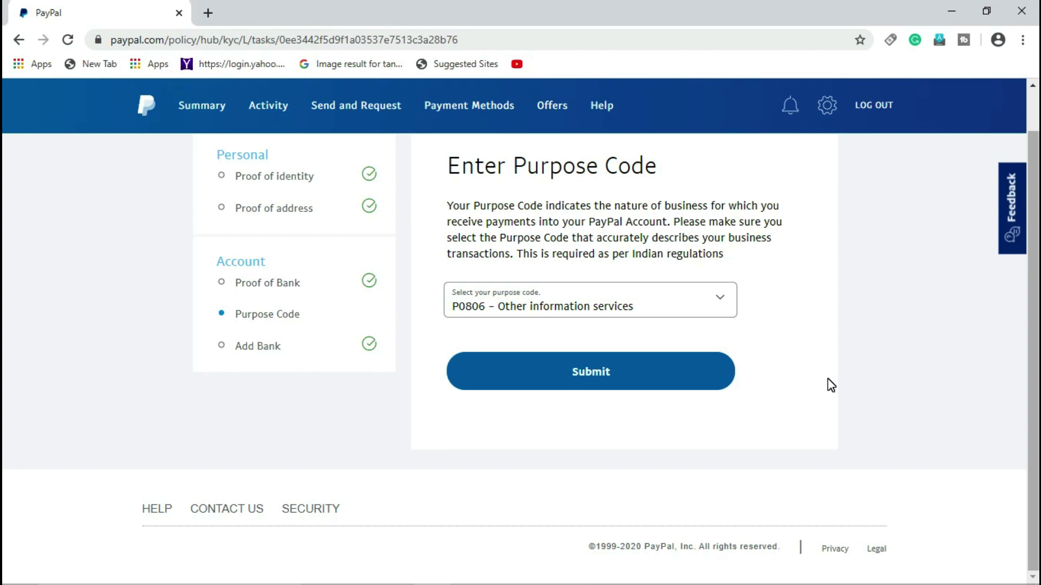
left_click(598, 378)
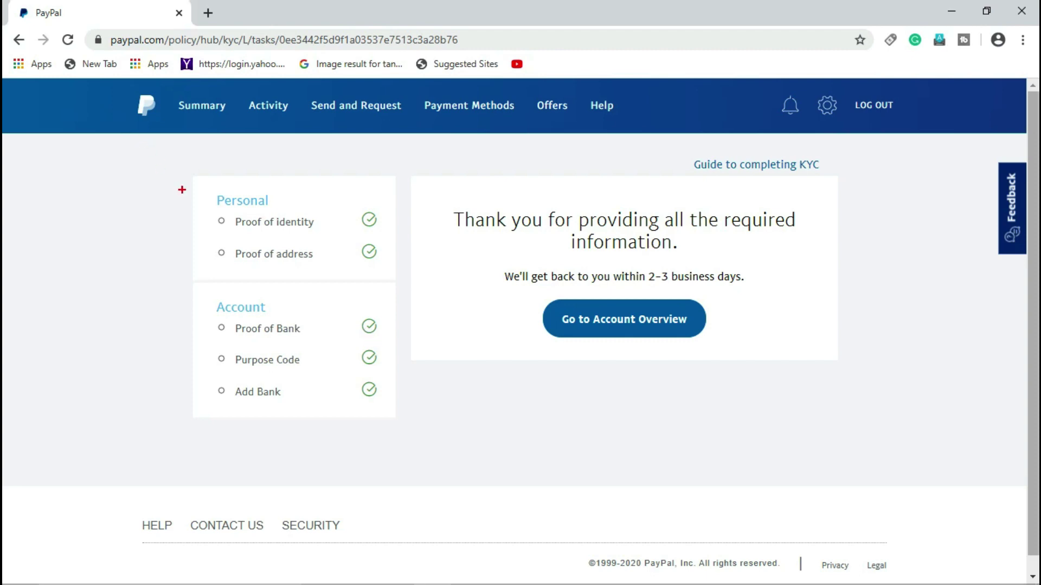
mouse_move(179, 173)
left_mouse_down()
mouse_move(383, 430)
mouse_move(420, 434)
left_mouse_up()
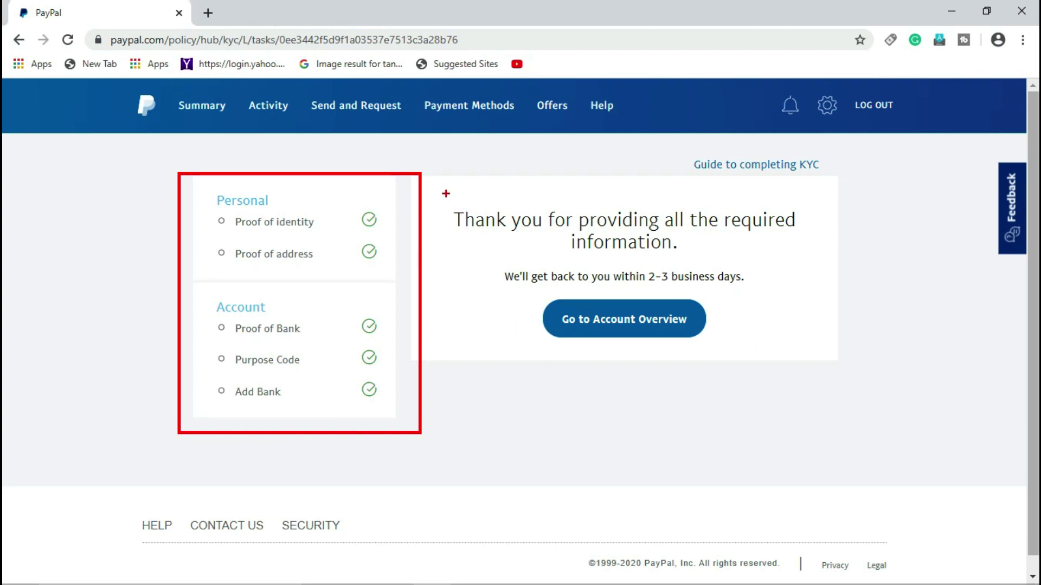
mouse_move(445, 194)
left_mouse_down()
mouse_move(495, 240)
mouse_move(764, 328)
mouse_move(800, 291)
left_mouse_up()
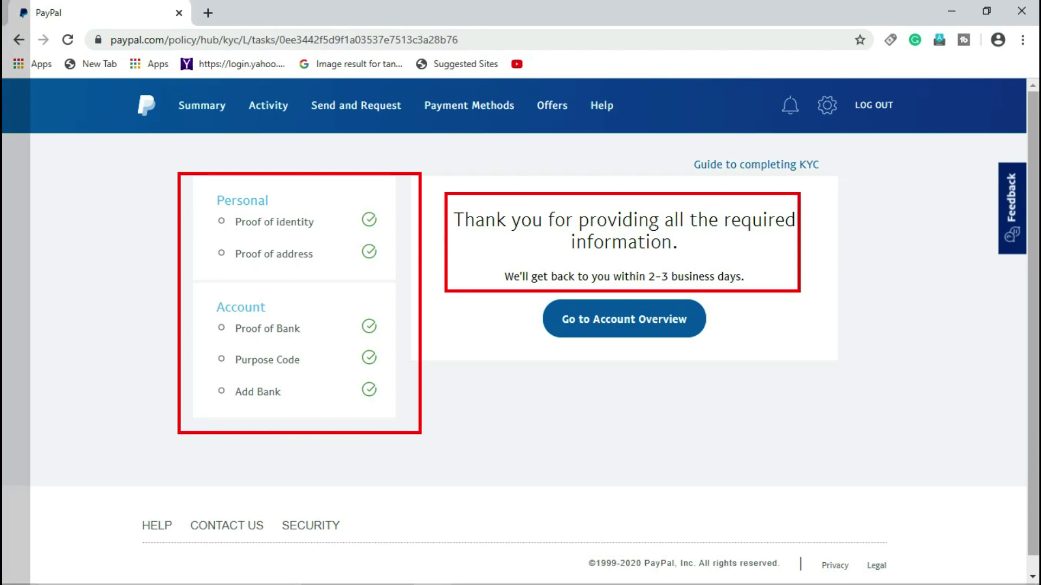